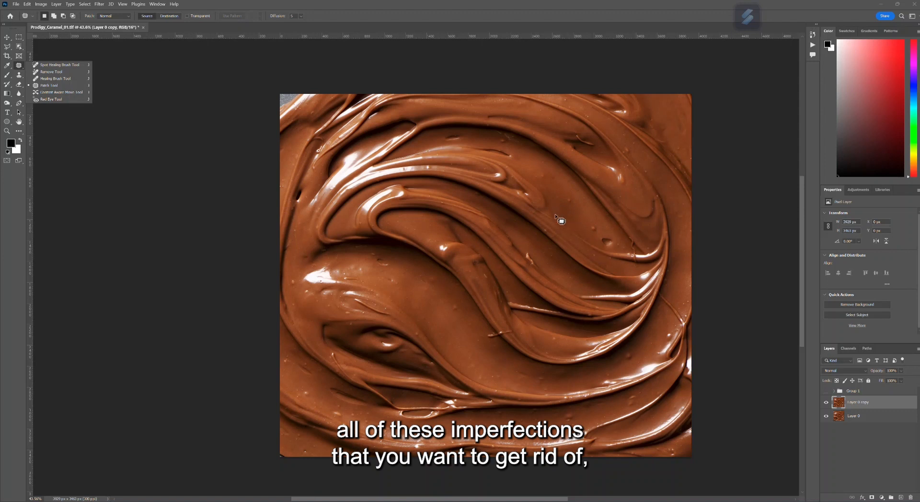
- Compare the caramel image with and without the Group 1 retouching by toggling the group's visibility, leaving it hidden
click(825, 392)
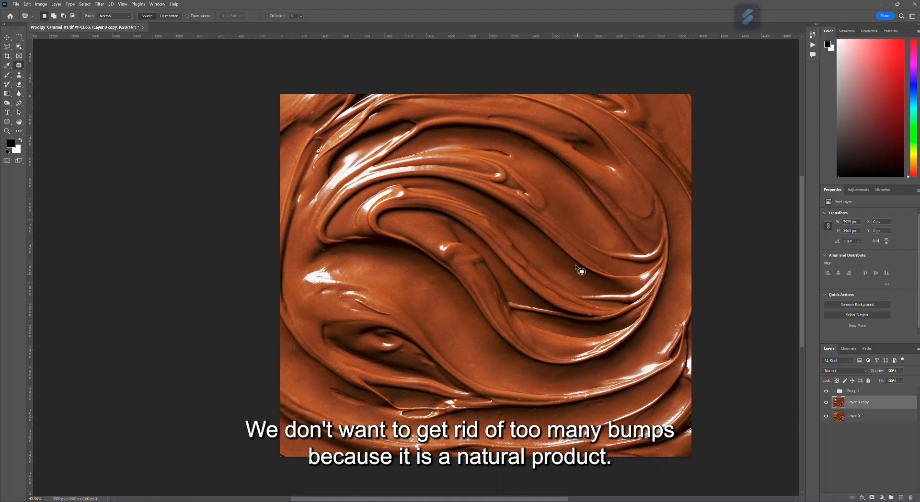
click(828, 392)
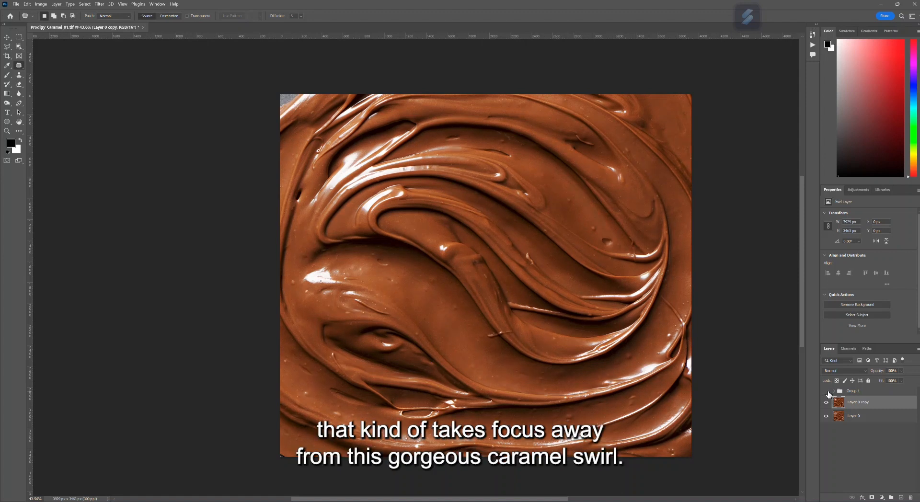
click(827, 392)
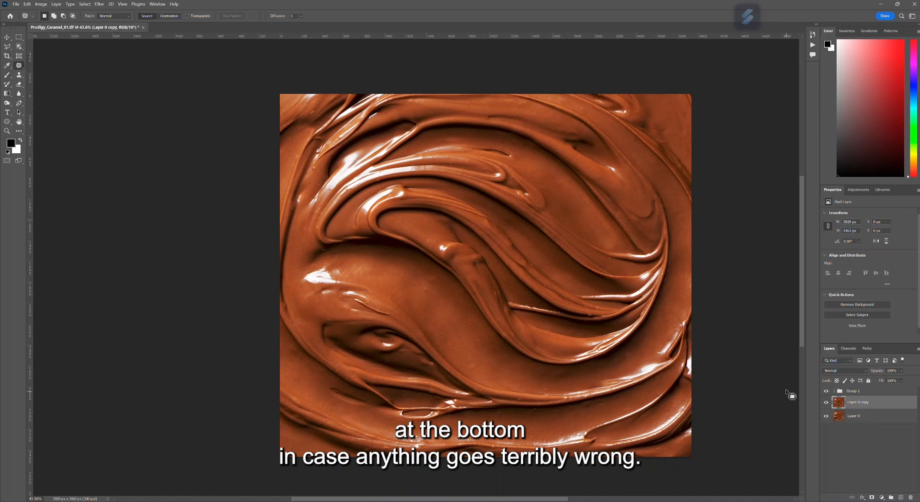
click(826, 391)
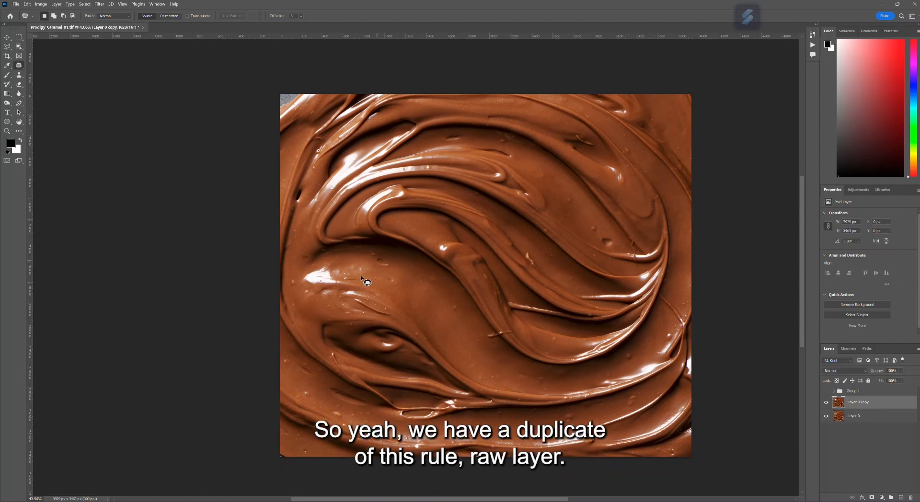
- Choose the Spot Healing Brush and heal small specks around the middle of the caramel swirl on Layer 0 copy
right_click(20, 66)
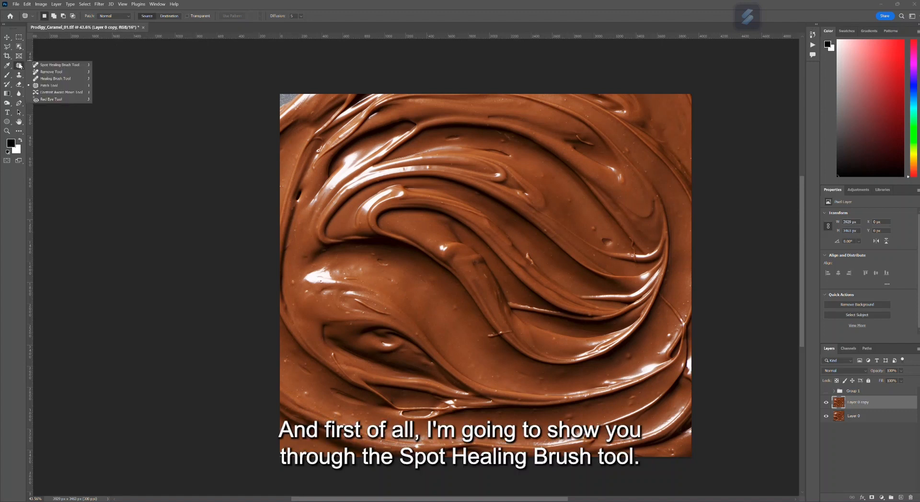
click(44, 66)
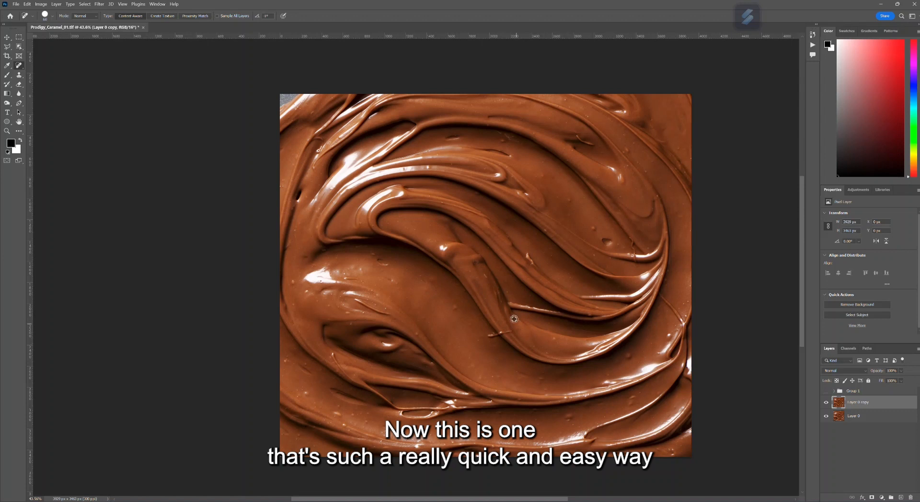
scroll(514, 320, up, 5)
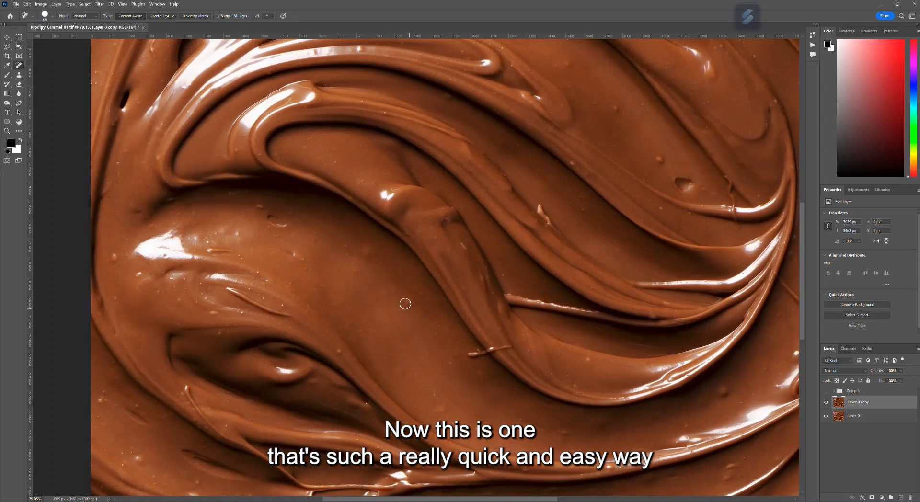
drag(364, 251, 359, 266)
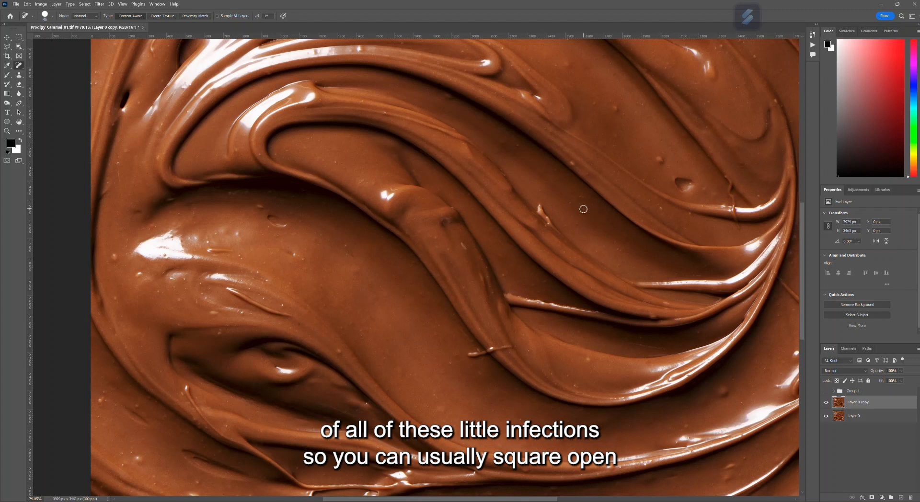
click(583, 210)
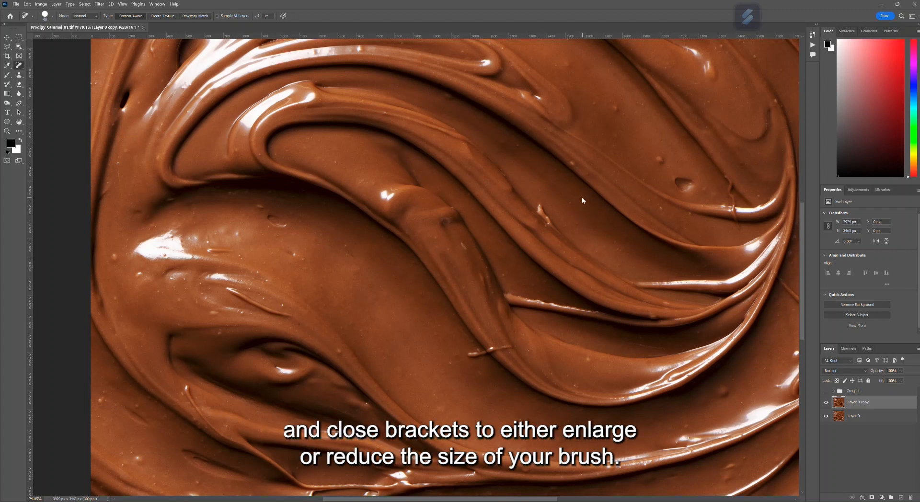
- Enlarge the healing brush by three increments and reduce it by the same amount
key(bracketright)
key(bracketright)
key(bracketright)
key(bracketright)
key(bracketright)
key(bracketleft)
key(bracketleft)
key(bracketleft)
key(bracketleft)
- Heal the small specks scattered across the smooth caramel bands in the upper-right part of the swirl
click(570, 204)
click(663, 155)
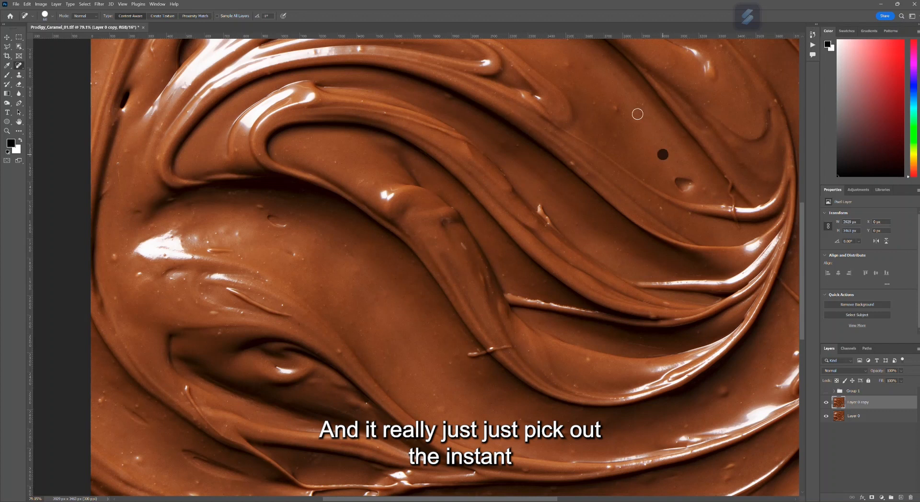
drag(619, 109, 607, 94)
click(591, 102)
drag(568, 66, 555, 67)
drag(641, 103, 625, 117)
click(617, 139)
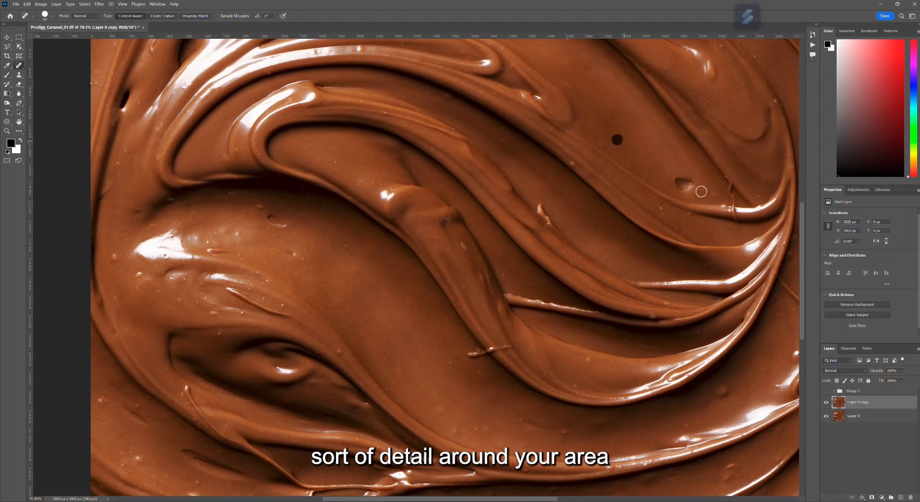
- Try to heal the larger dent on the upper-right caramel band with one stroke, then undo it
drag(680, 179, 690, 180)
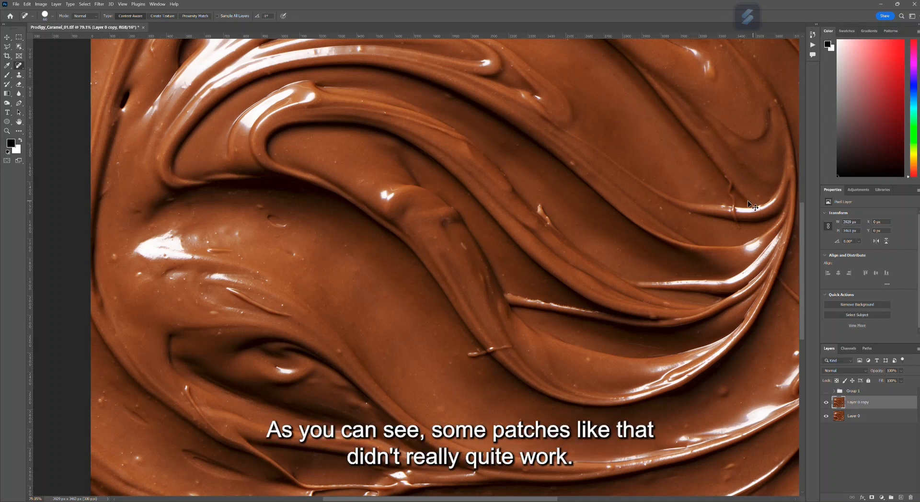
key(ctrl+z)
key(ctrl+shift+z)
key(ctrl+z)
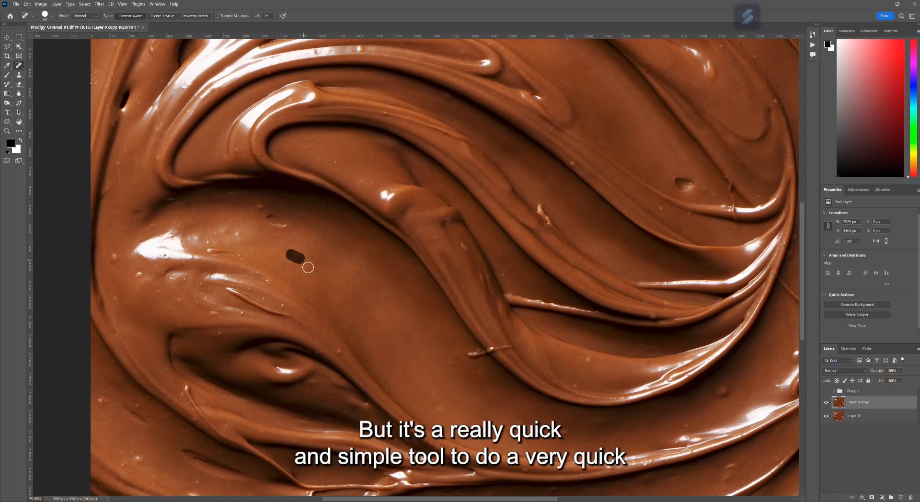
- Heal the specks on the broad smooth band in the lower-left half of the swirl
click(304, 260)
click(355, 252)
click(289, 214)
click(262, 206)
click(290, 282)
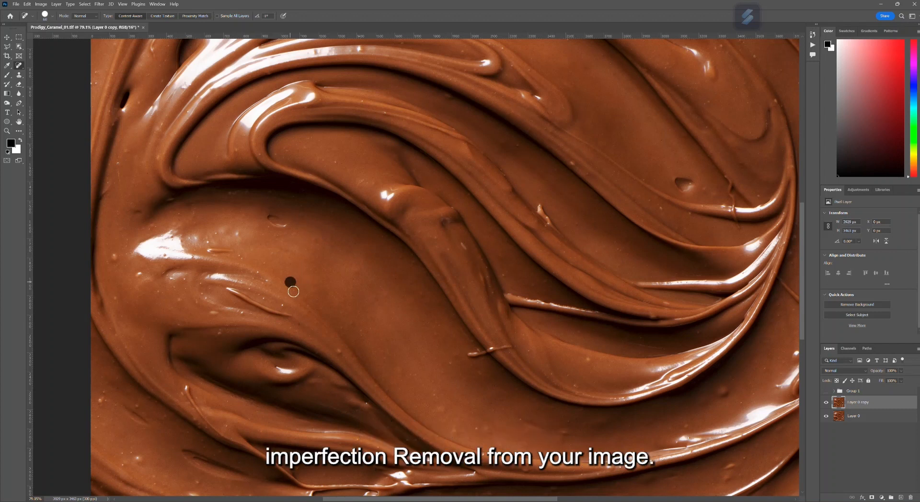
click(363, 331)
click(447, 365)
- Switch to the Remove Tool with a larger brush and remove the bright jagged flaw on the central ridge
right_click(18, 65)
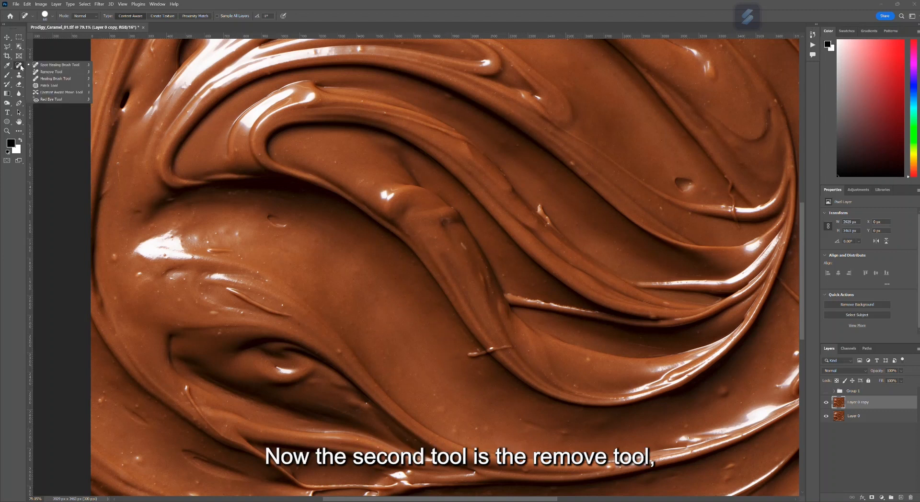
click(48, 72)
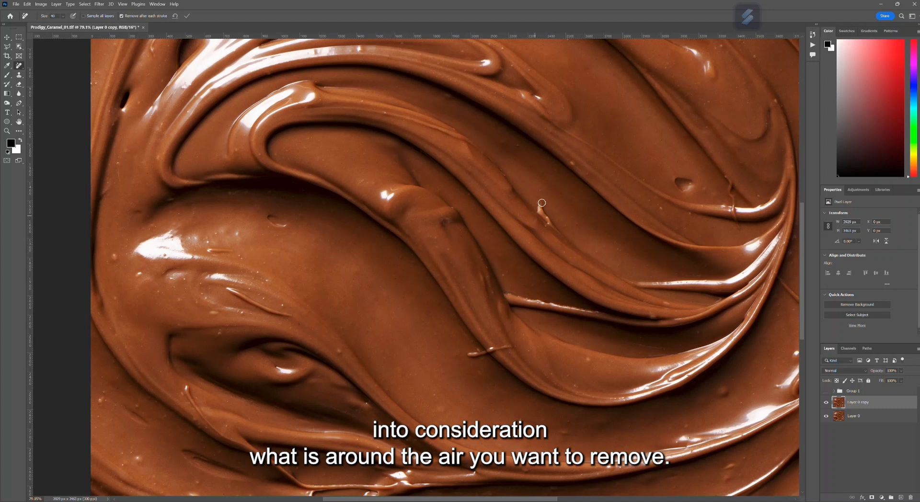
key(bracketright)
key(bracketright)
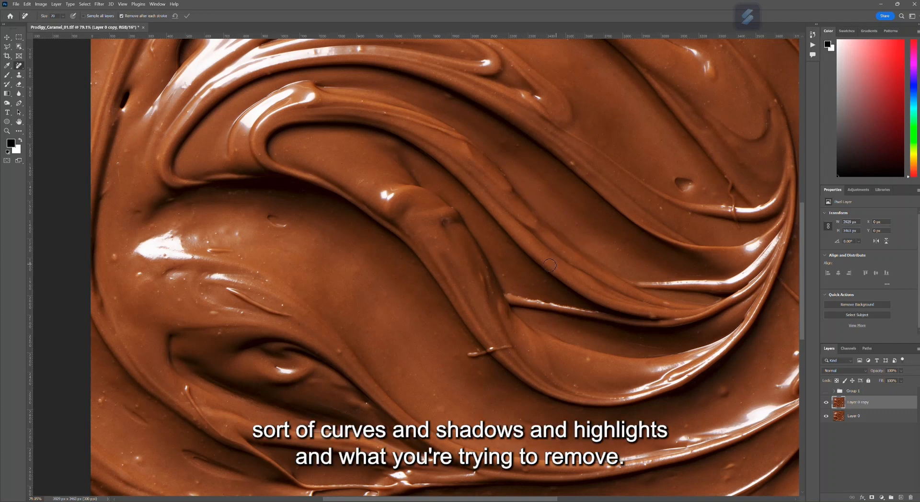
- Remove the thin sliver crossing the edge of the lower central ridge, undoing the first stroke and painting over it again
drag(471, 354, 520, 348)
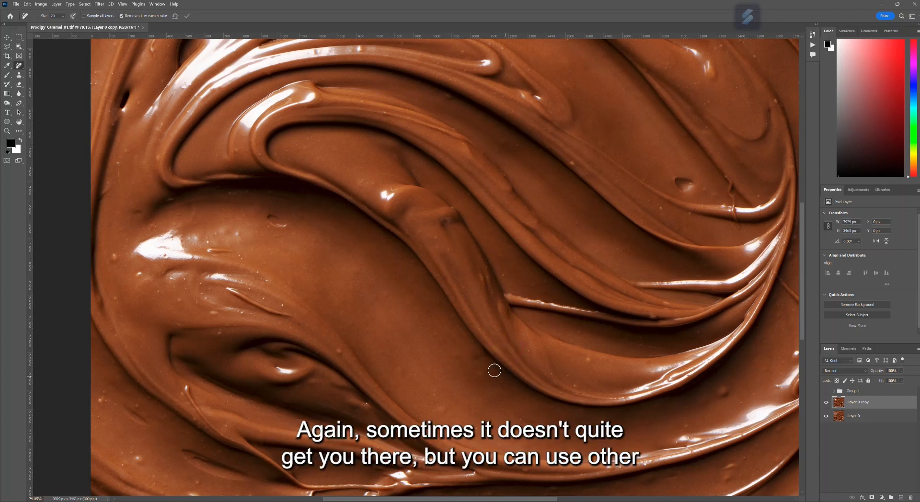
key(ctrl+z)
drag(469, 354, 518, 348)
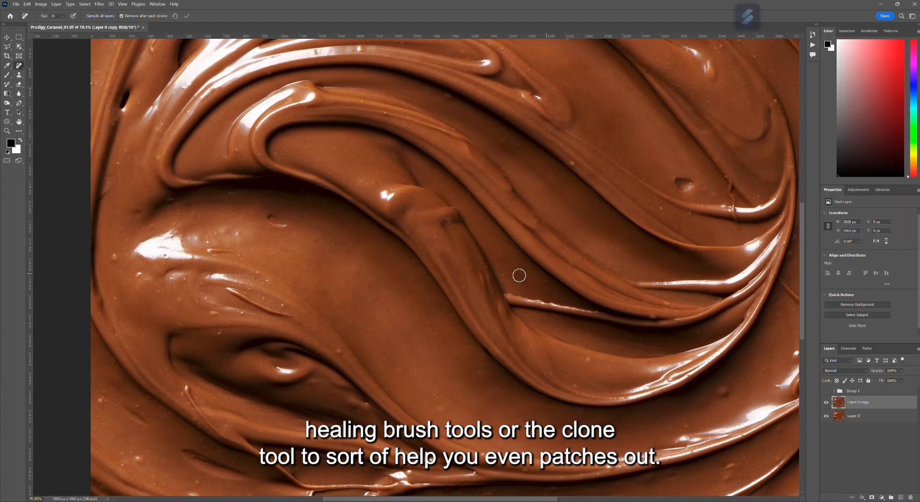
- Remove the thin stray strand by the right-hand highlight and small specks around the central swirl, using a smaller Remove Tool brush
click(503, 272)
click(657, 206)
key(bracketleft)
key(bracketleft)
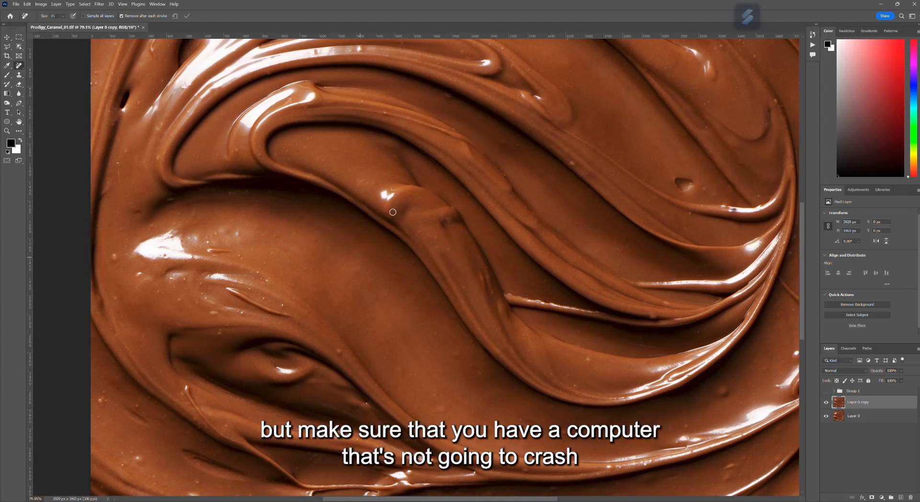
click(393, 189)
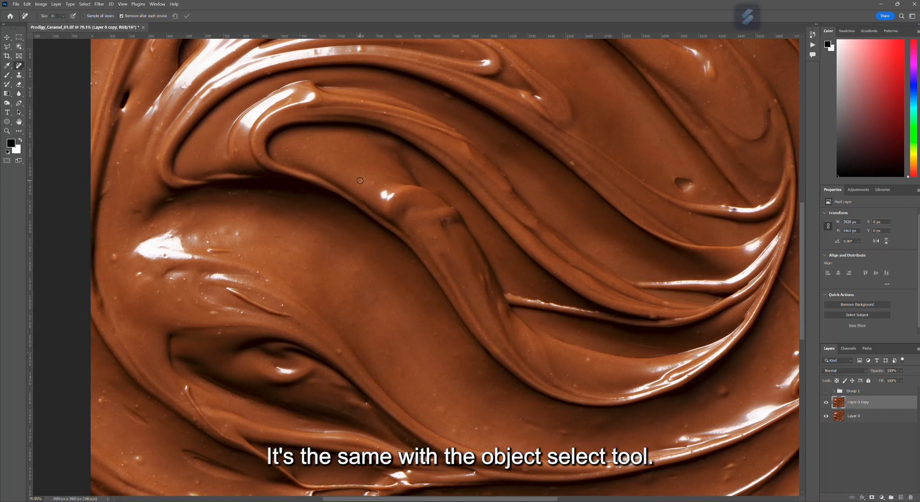
drag(360, 181, 374, 184)
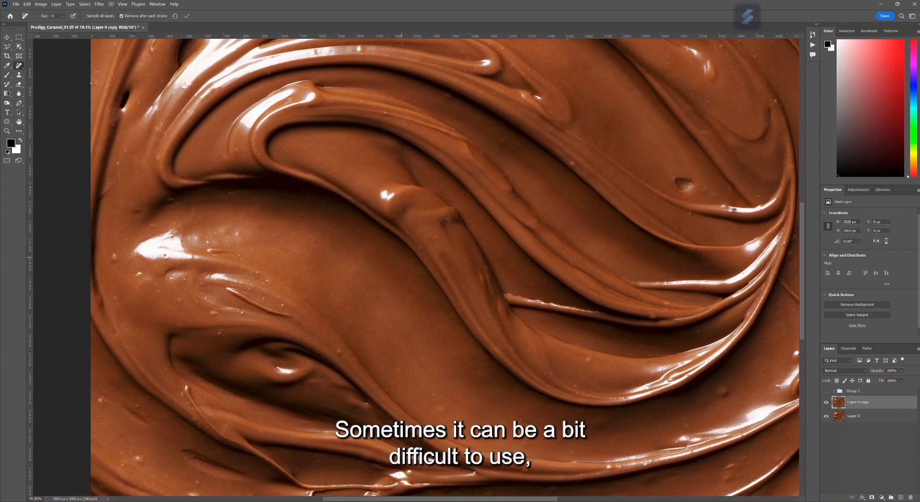
scroll(473, 337, down, 3)
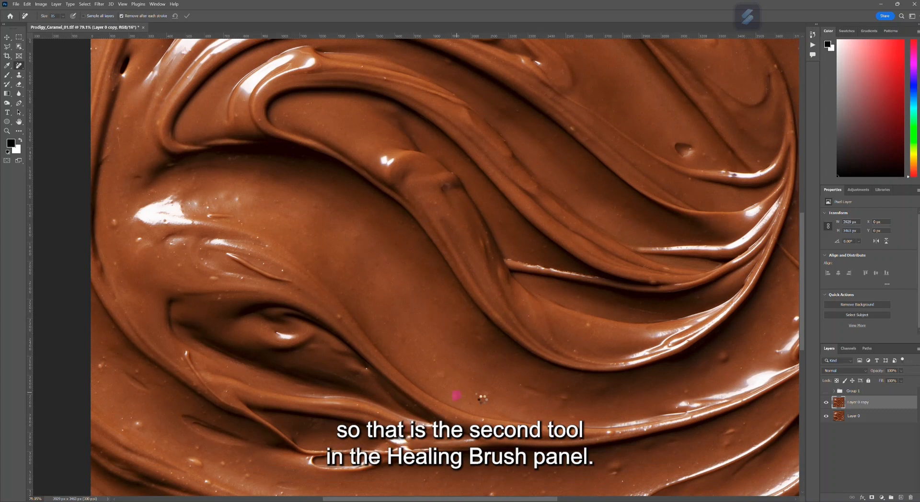
scroll(477, 391, down, 3)
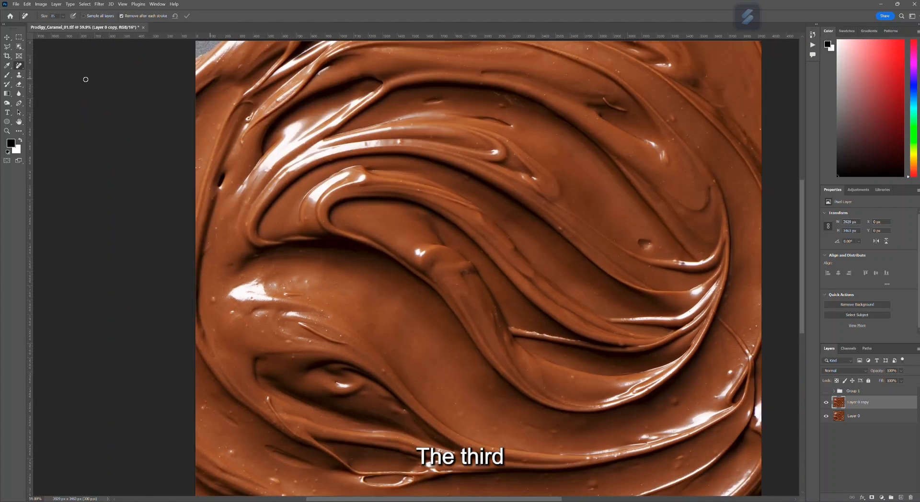
- Switch to the regular Healing Brush and blend out the speck beside the bright highlight on the left band
right_click(19, 66)
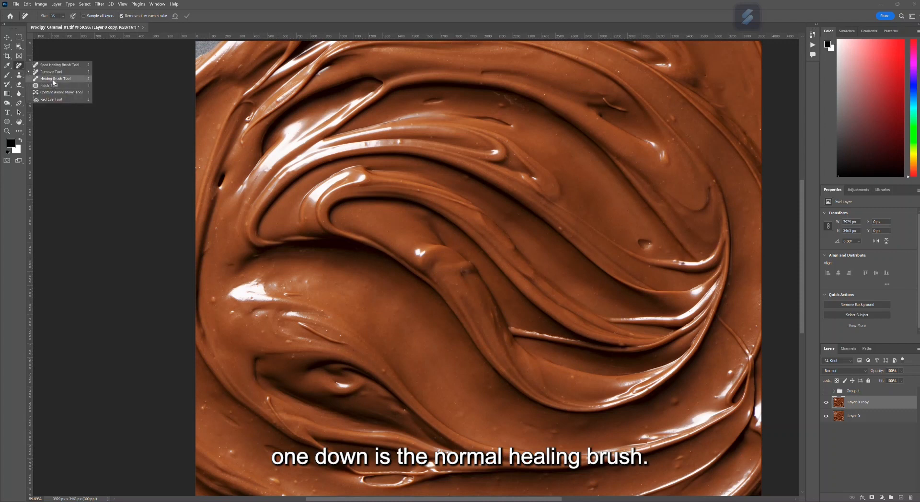
click(54, 79)
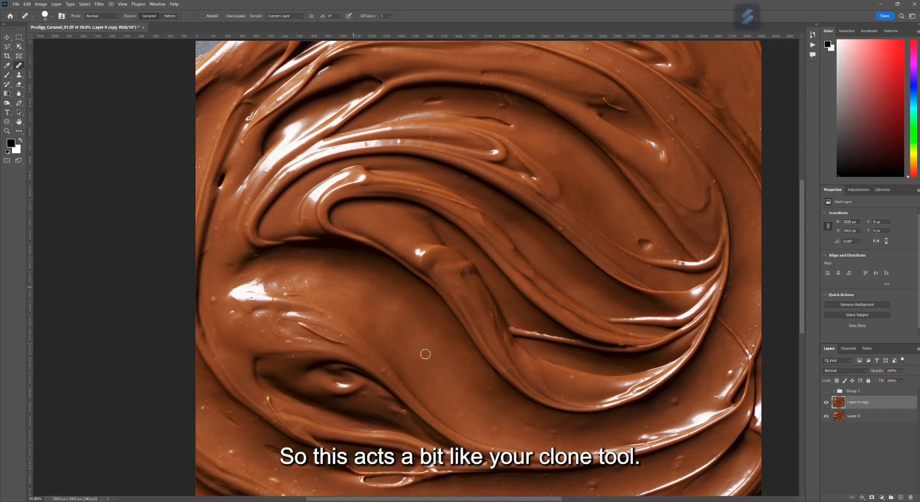
scroll(432, 354, up, 1)
scroll(392, 312, up, 1)
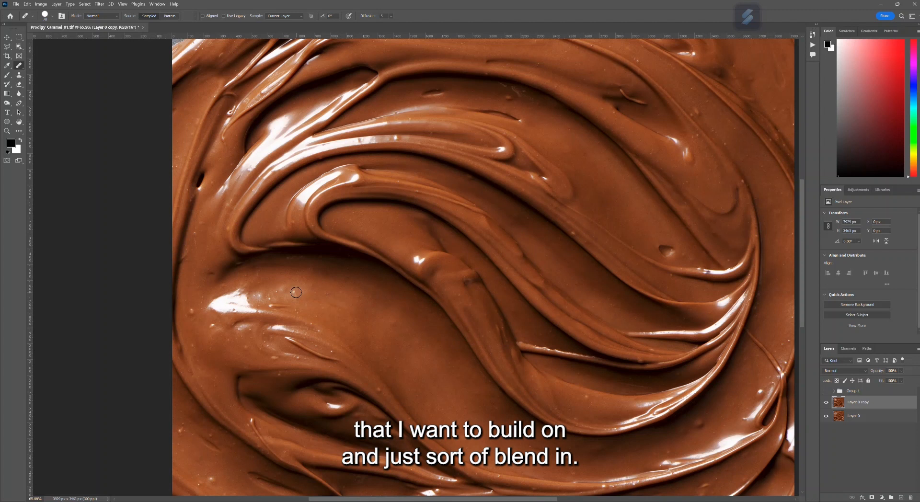
drag(298, 295, 293, 289)
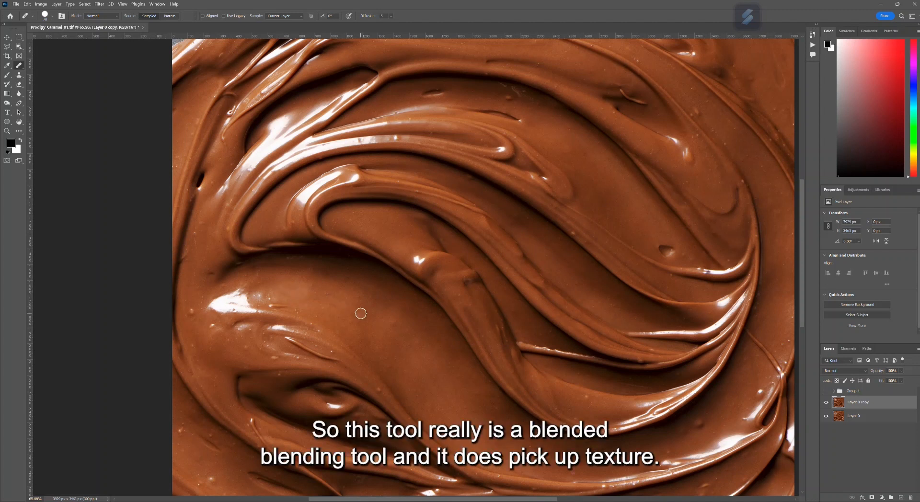
- Try sampling the grey background in the image's upper-left corner and painting it over the caramel near the upper edge with the Healing Brush
scroll(456, 281, up, 3)
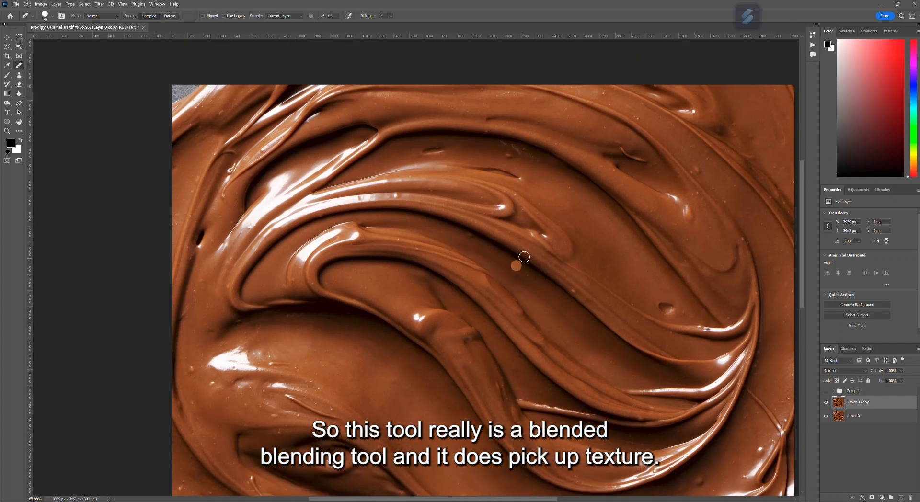
scroll(223, 134, up, 2)
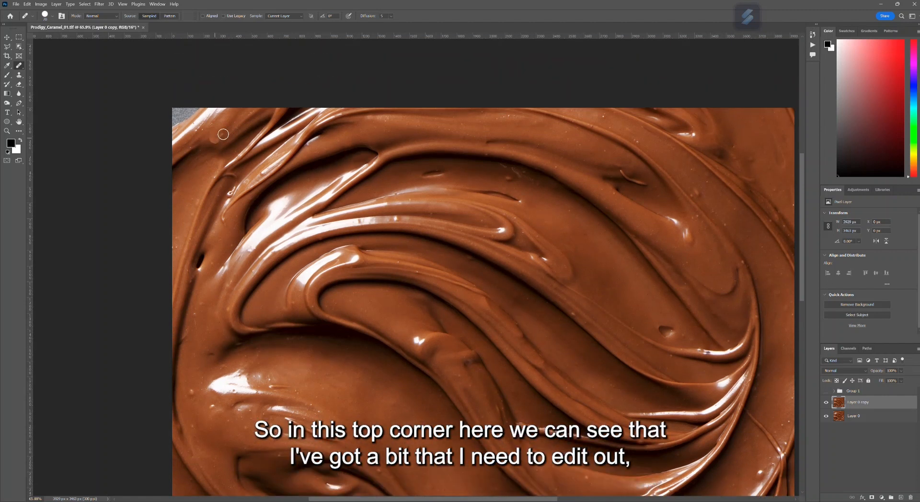
scroll(130, 102, up, 3)
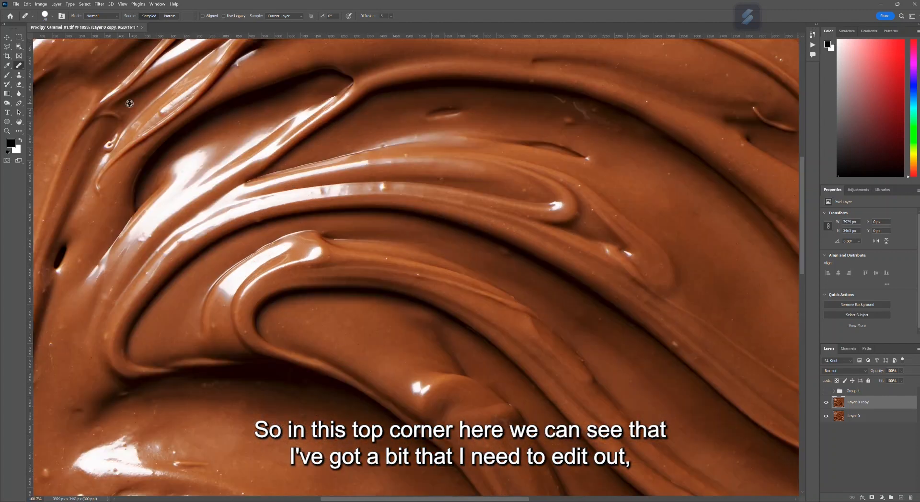
drag(349, 499, 288, 498)
scroll(364, 382, up, 4)
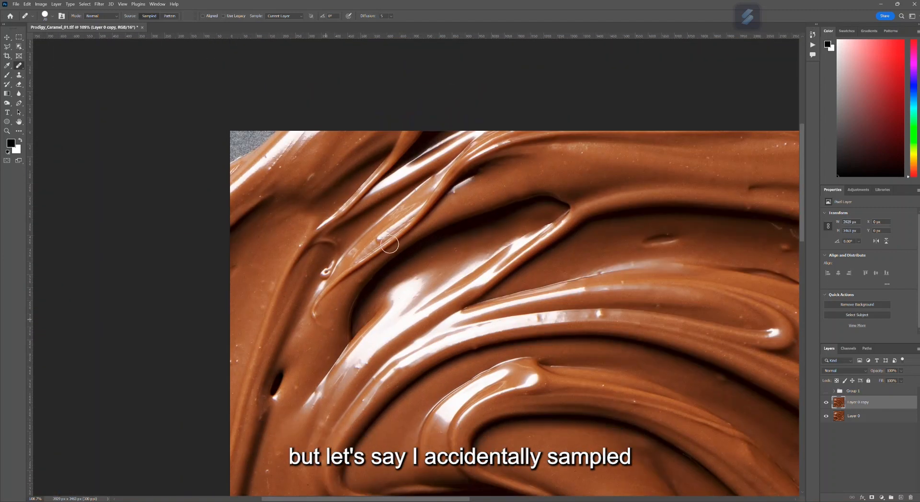
alt+click(242, 141)
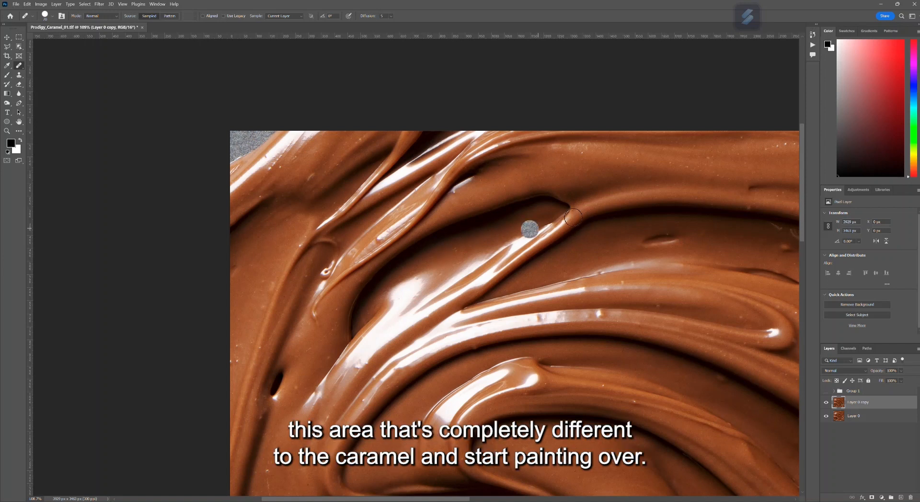
mouse_move(595, 166)
mouse_down()
mouse_move(561, 167)
mouse_move(570, 172)
mouse_up()
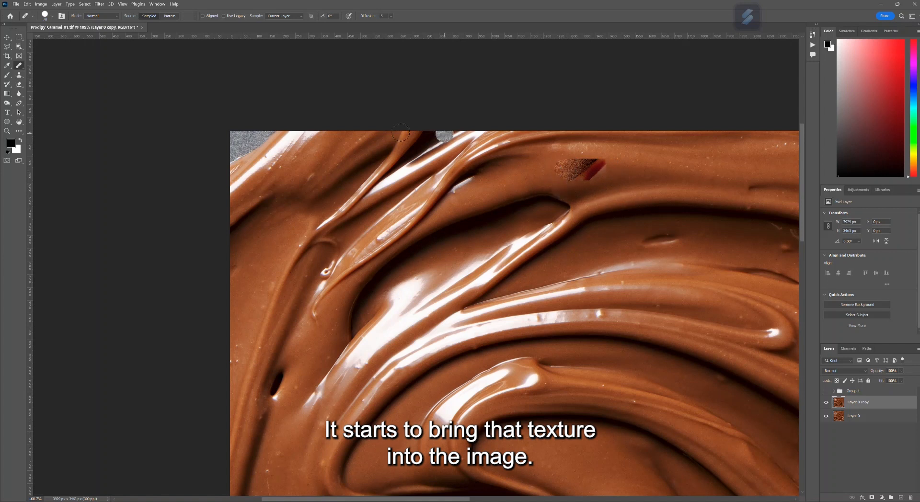
drag(568, 159, 593, 171)
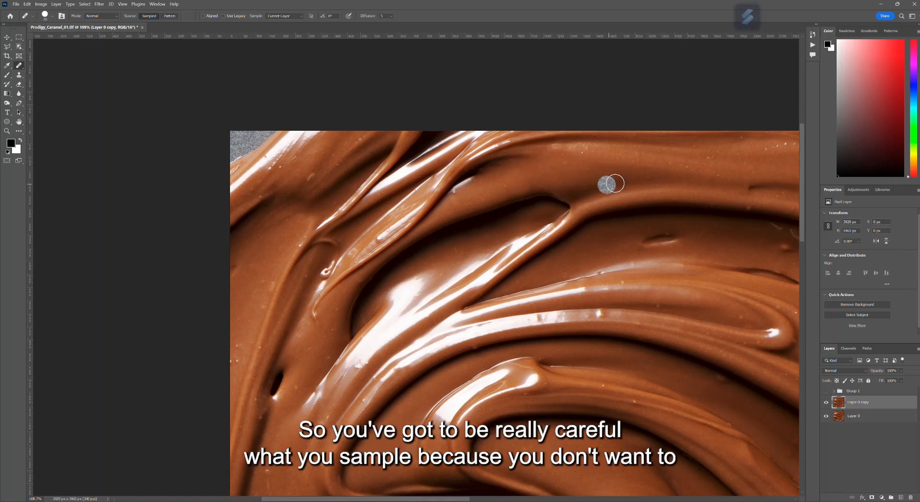
- Blend out the small dimple above the right-hand highlight with the Healing Brush, sampling the smooth caramel beside it
scroll(609, 184, down, 2)
scroll(607, 287, down, 3)
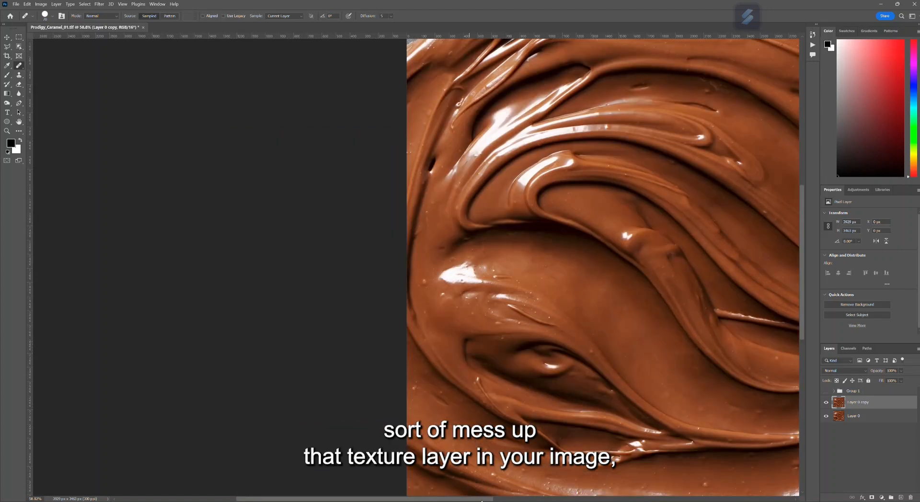
drag(482, 501, 549, 501)
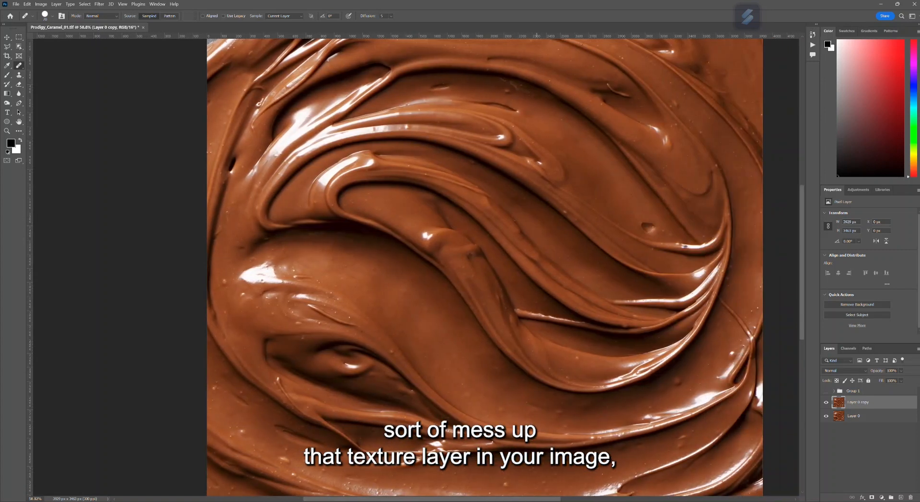
scroll(554, 384, up, 3)
scroll(524, 260, down, 2)
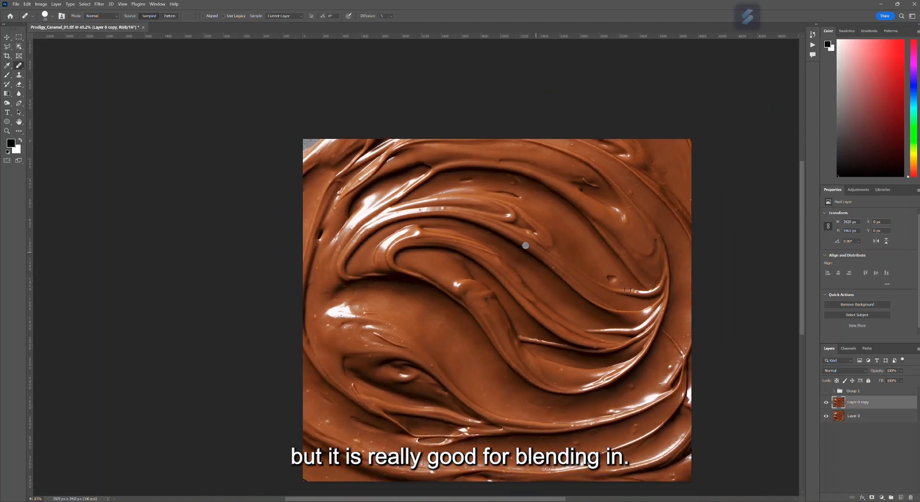
scroll(616, 281, up, 3)
scroll(616, 281, up, 2)
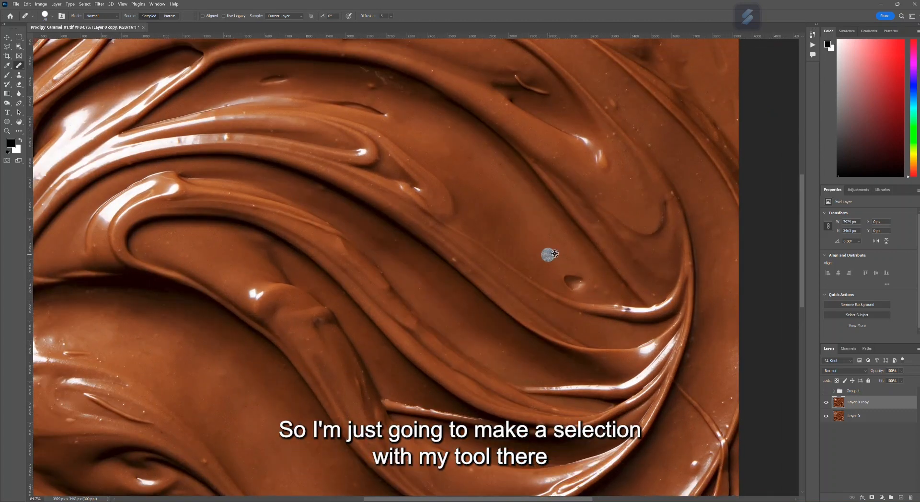
drag(562, 260, 570, 281)
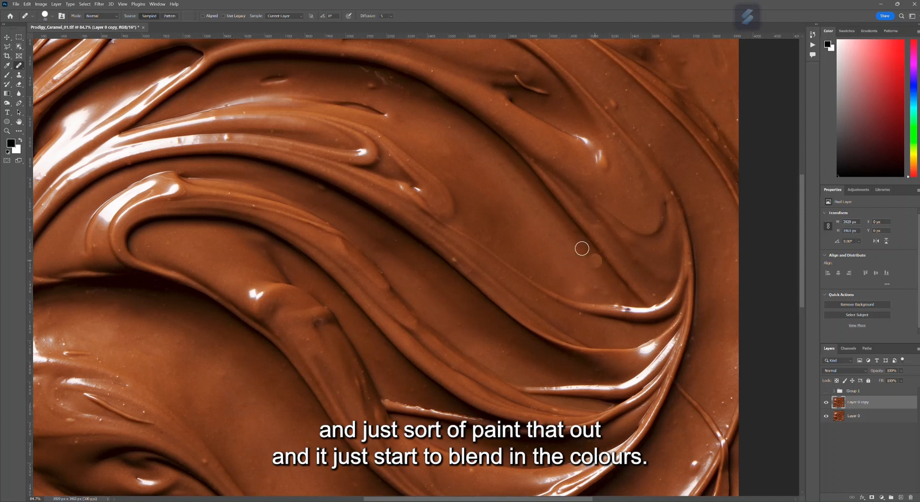
- Try painting over the dark diagonal ridge on the upper right with the Healing Brush, and undo the strokes
mouse_move(604, 244)
mouse_down()
mouse_move(585, 256)
mouse_move(598, 248)
mouse_move(590, 230)
mouse_move(576, 229)
mouse_move(566, 204)
mouse_move(585, 234)
mouse_move(548, 182)
mouse_move(584, 243)
mouse_move(612, 264)
mouse_move(539, 180)
mouse_up()
drag(622, 255, 577, 227)
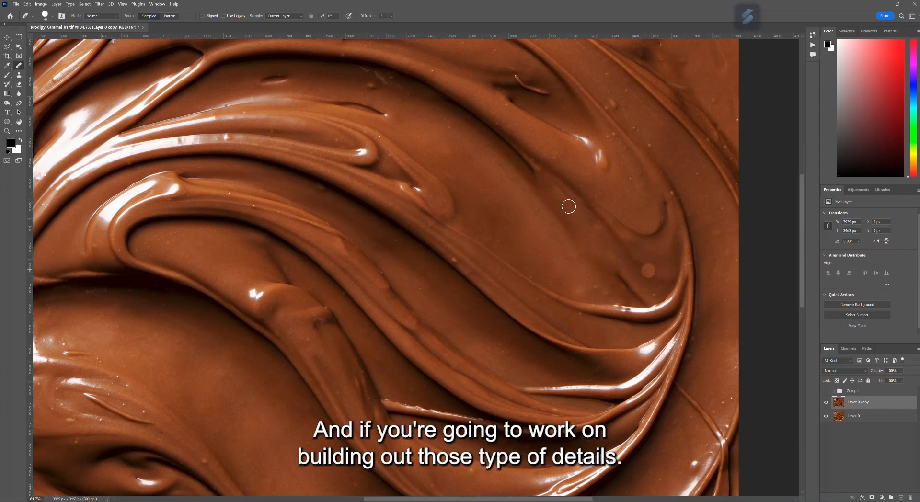
mouse_move(550, 185)
mouse_down()
mouse_move(572, 221)
mouse_move(538, 166)
mouse_move(643, 280)
mouse_up()
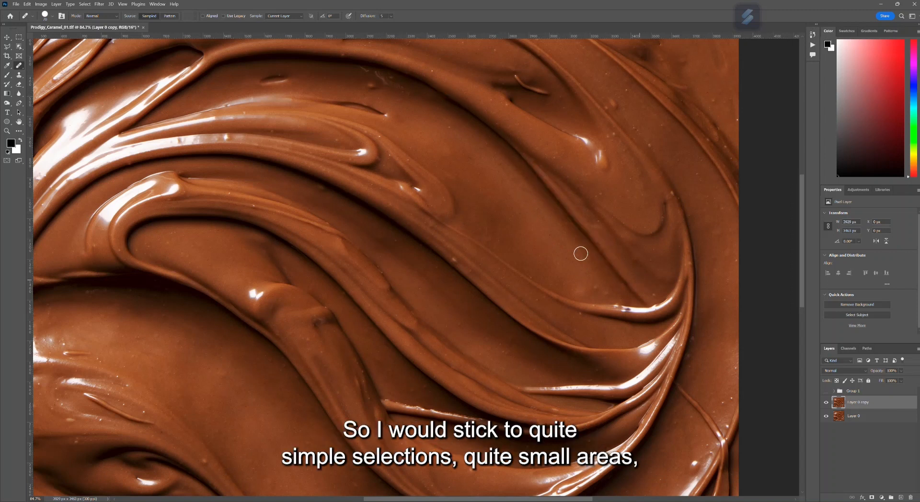
scroll(582, 252, down, 2)
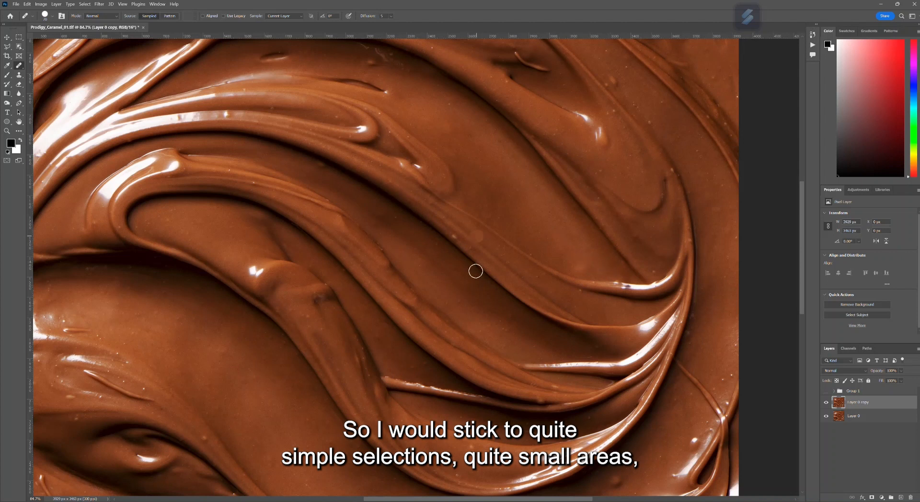
scroll(325, 298, down, 2)
scroll(326, 298, down, 3)
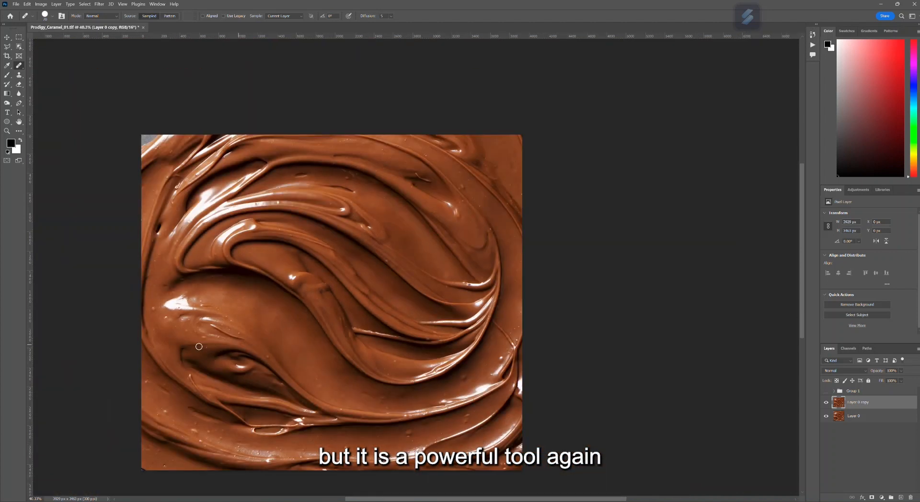
scroll(194, 336, up, 2)
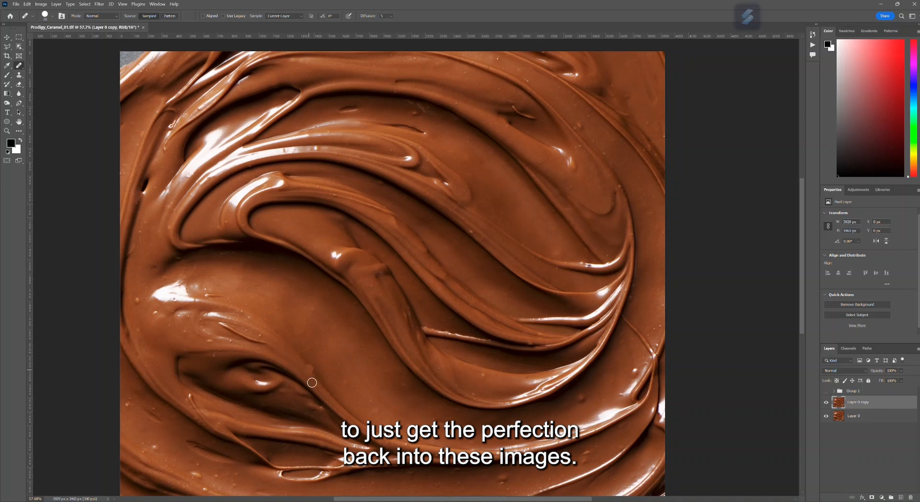
scroll(394, 414, down, 2)
scroll(377, 347, down, 1)
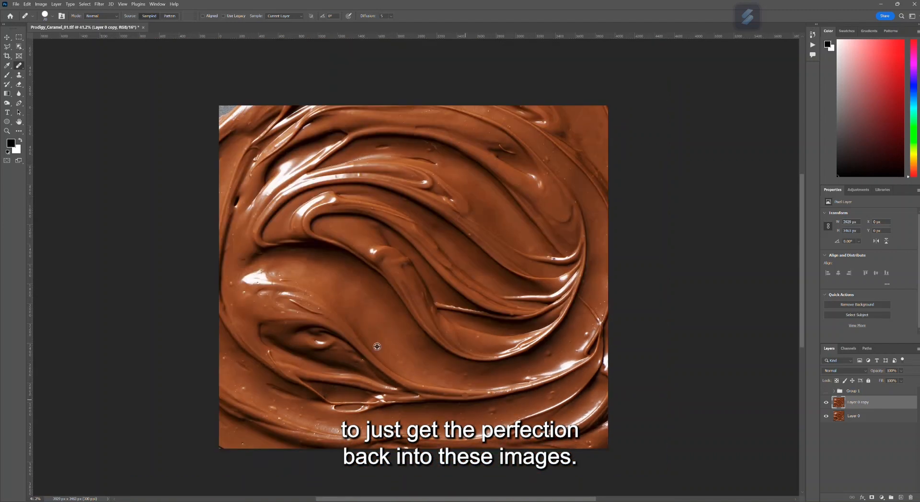
- Use the Patch Tool to replace the bump on the lower right band and the specks beside the left highlight
right_click(19, 65)
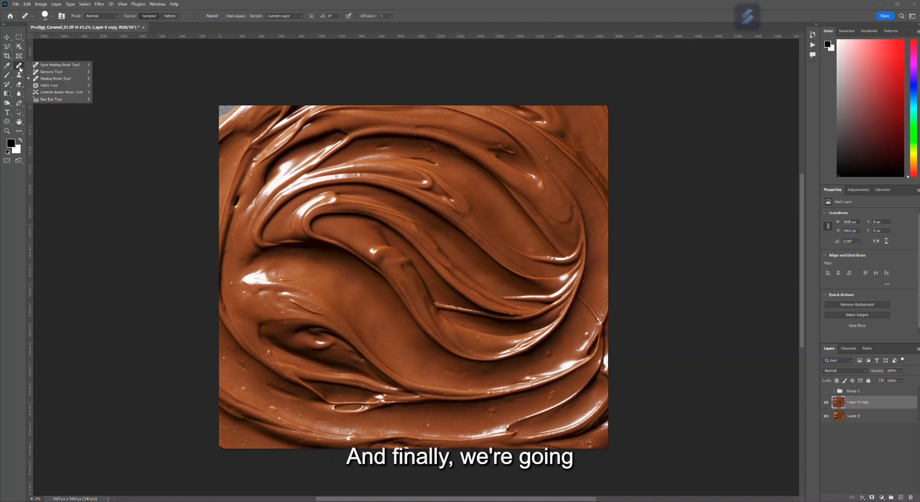
click(50, 86)
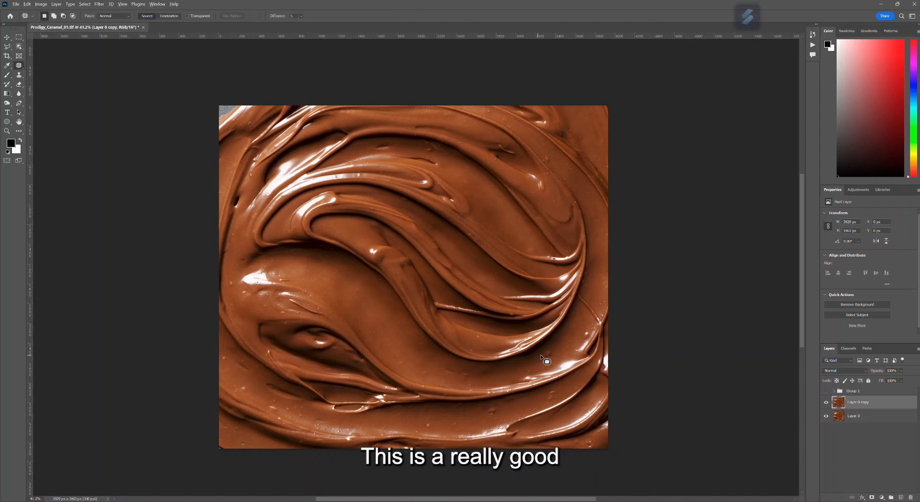
scroll(544, 359, up, 3)
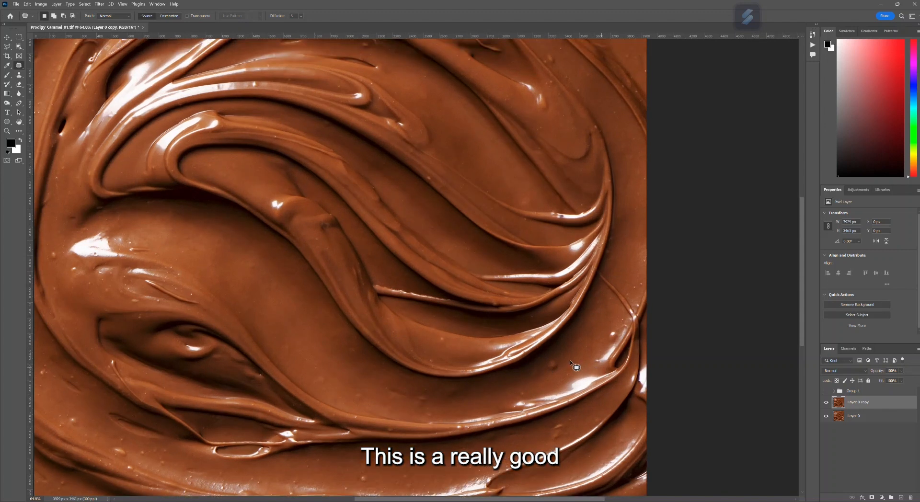
mouse_move(560, 359)
mouse_down()
mouse_move(544, 372)
mouse_move(554, 373)
mouse_move(575, 349)
mouse_up()
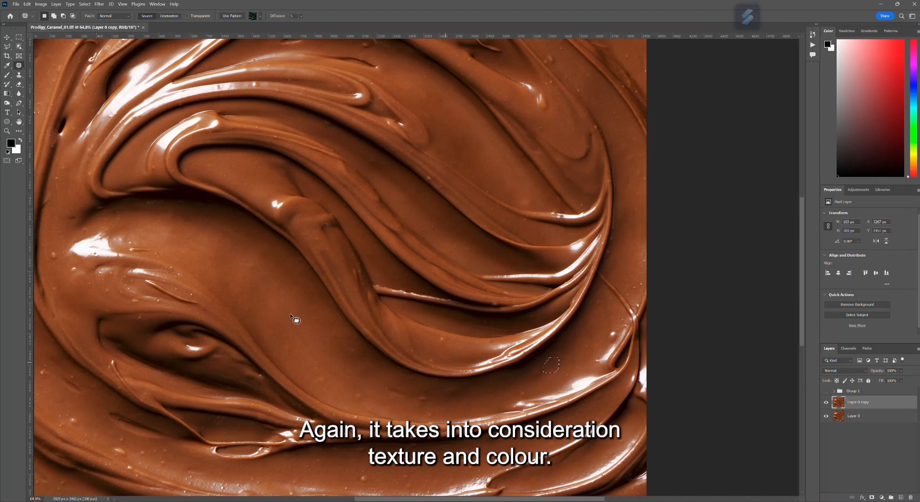
mouse_move(150, 248)
mouse_down()
mouse_move(139, 243)
mouse_move(137, 262)
mouse_move(158, 250)
mouse_move(139, 250)
mouse_up()
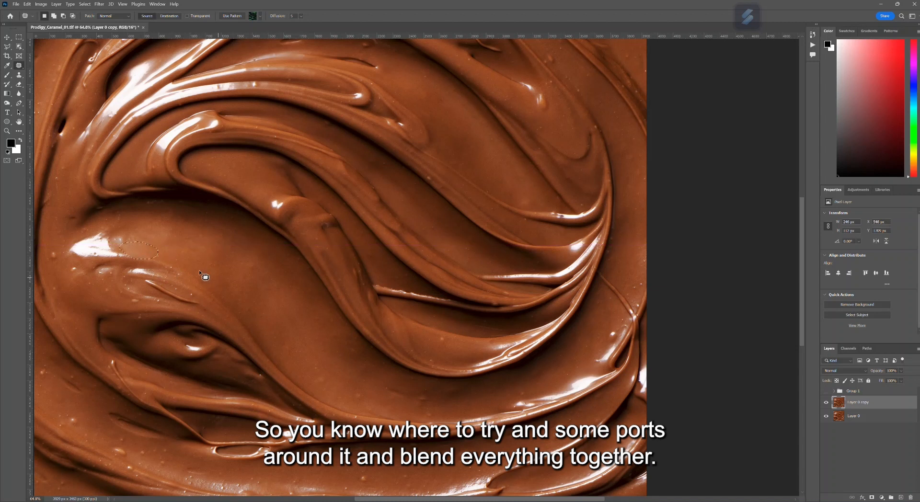
- Try patching the bright left highlight with smooth caramel from its right, compare before and after, and leave the patch undone
mouse_move(110, 227)
mouse_down()
mouse_move(56, 242)
mouse_move(56, 260)
mouse_move(93, 268)
mouse_up()
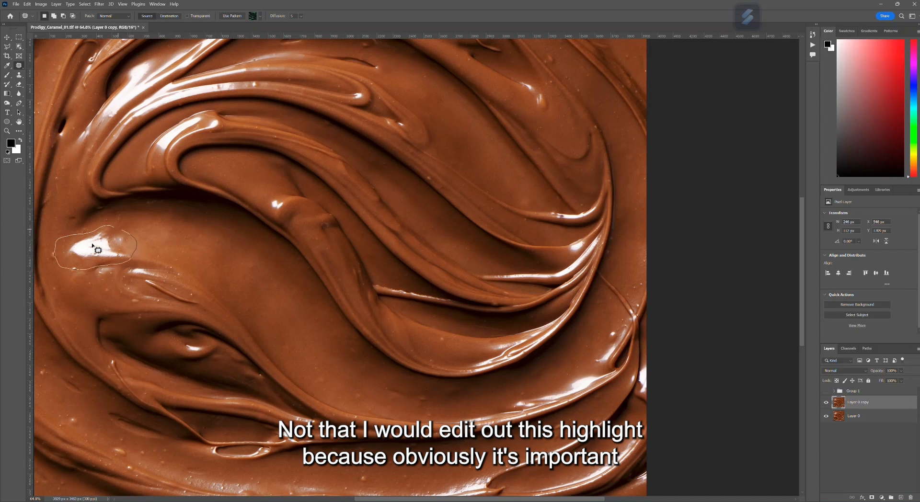
drag(108, 259, 207, 253)
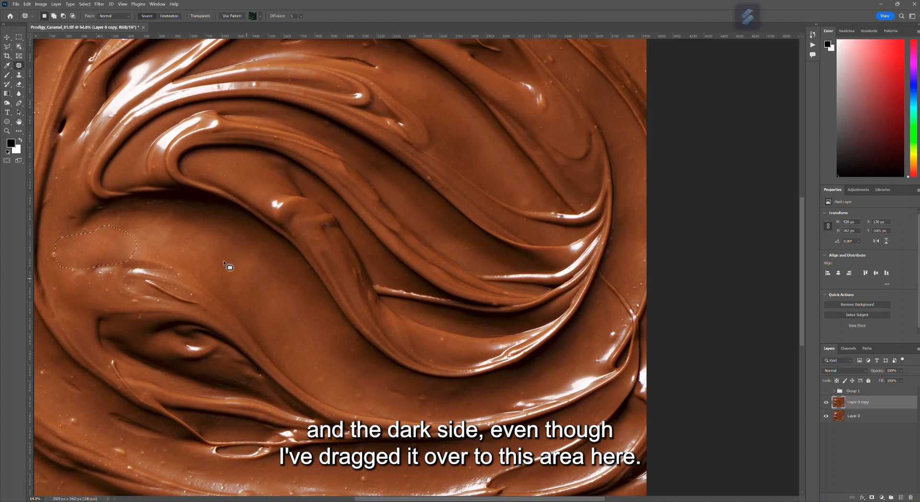
key(ctrl+z)
key(ctrl+shift+z)
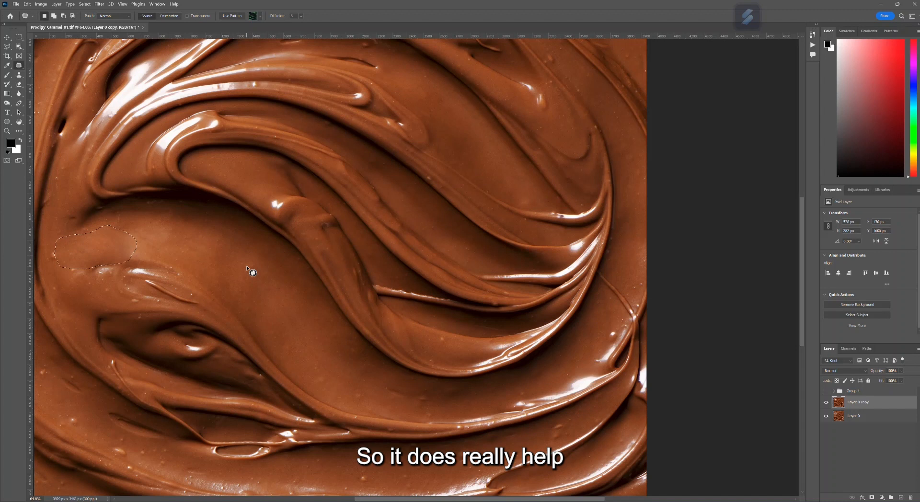
key(ctrl+z)
key(ctrl+shift+z)
key(ctrl+z)
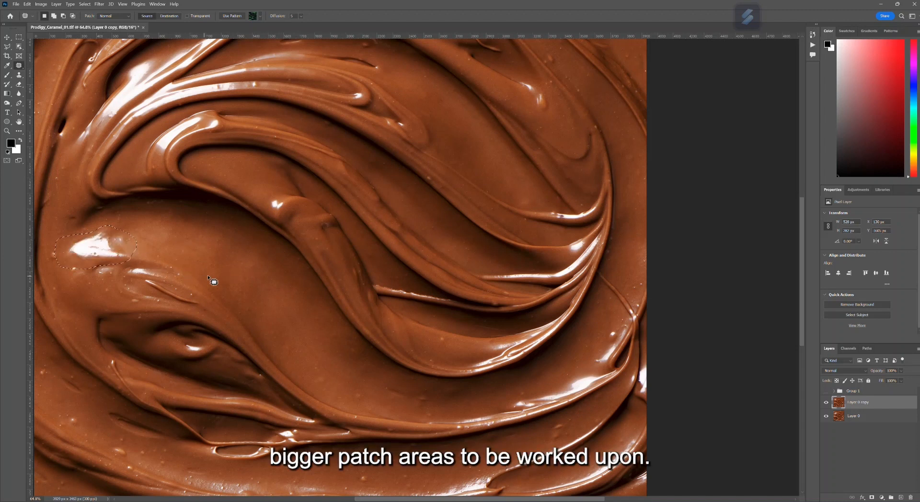
- Clear the patch selection around the left highlight and switch to the Rectangular Marquee
scroll(231, 269, down, 5)
scroll(137, 229, up, 1)
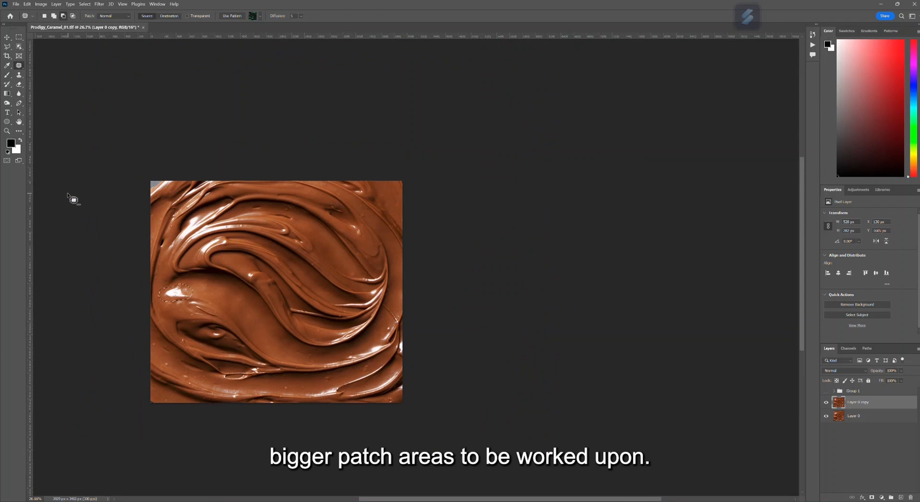
scroll(67, 194, up, 3)
scroll(235, 225, down, 4)
drag(430, 500, 378, 500)
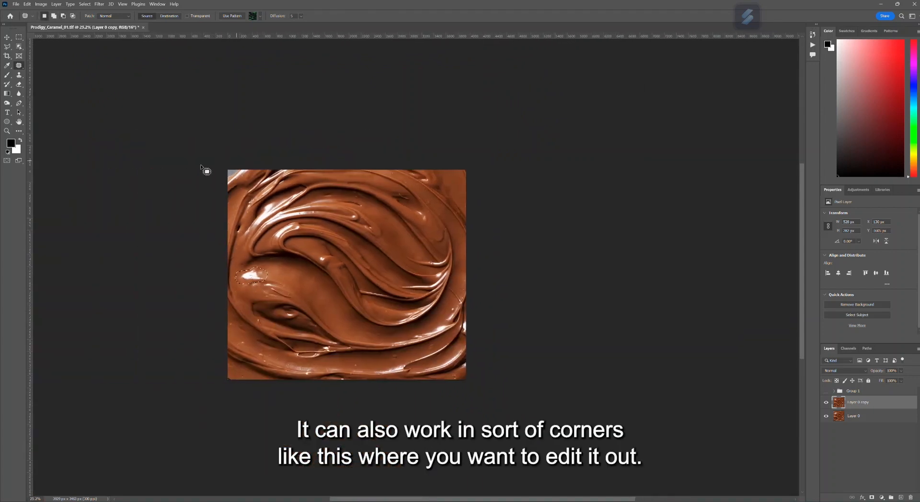
scroll(182, 135, up, 2)
scroll(181, 179, up, 5)
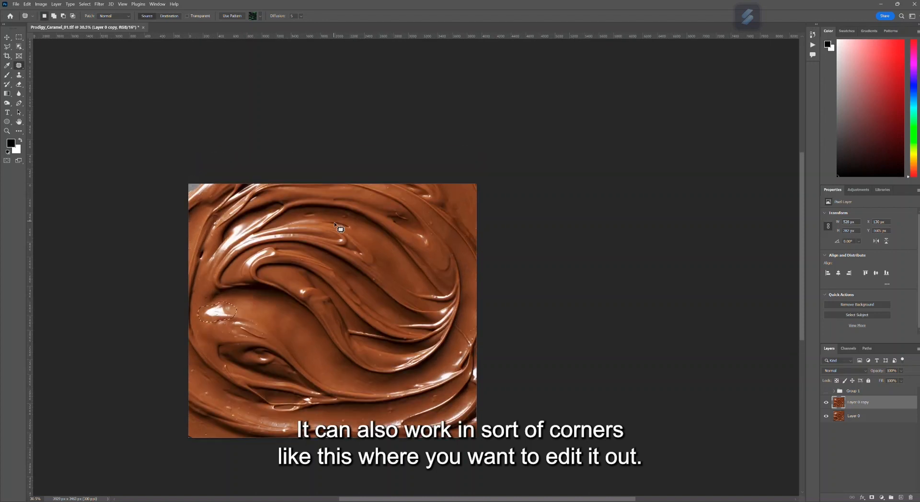
key(ctrl+d)
key(m)
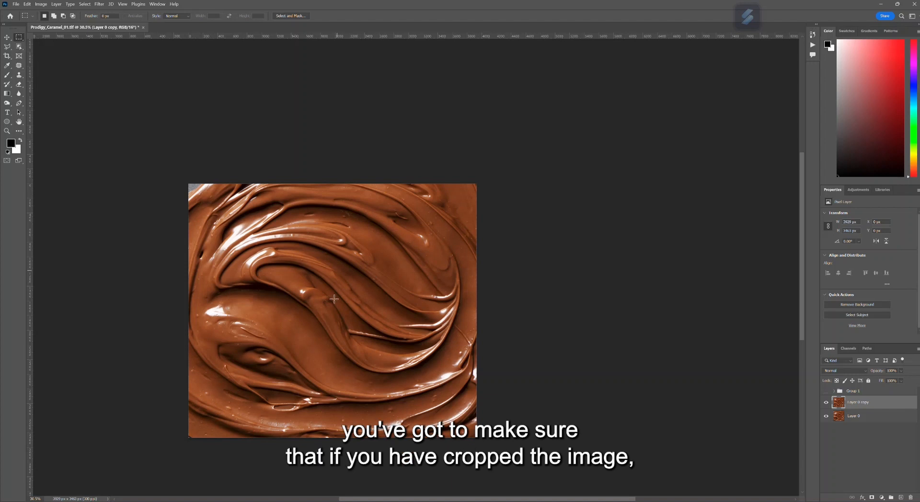
- Bring up the crop frame with its Delete Cropped Pixels option and accept it at the full image size
key(c)
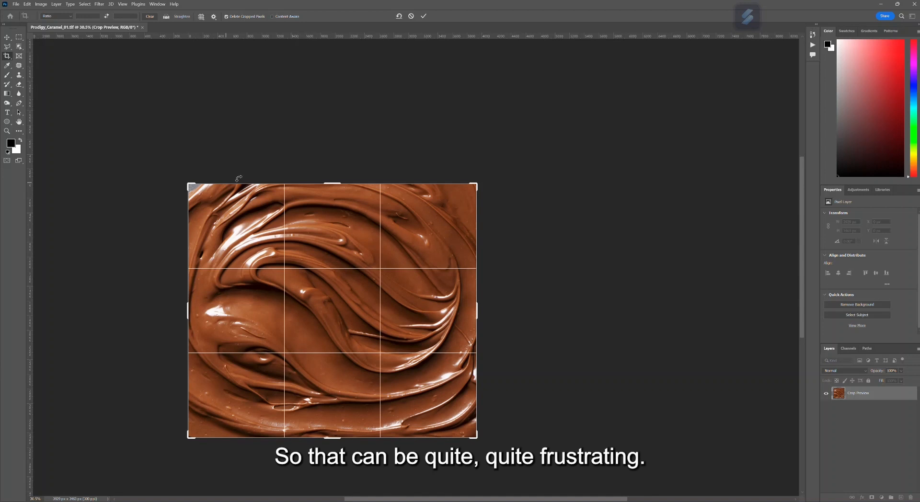
click(423, 17)
scroll(157, 208, up, 1)
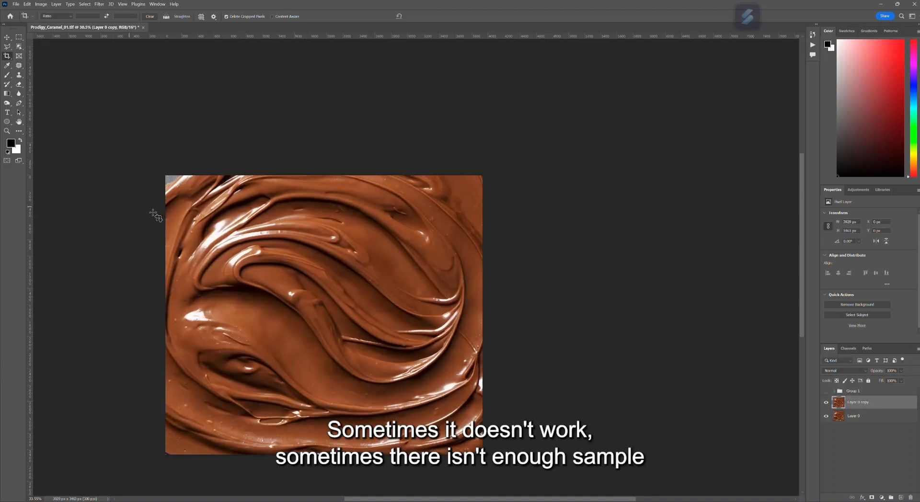
- Try patching the grey background in the image's upper-left corner with caramel from the swirl, and undo the patch
click(19, 67)
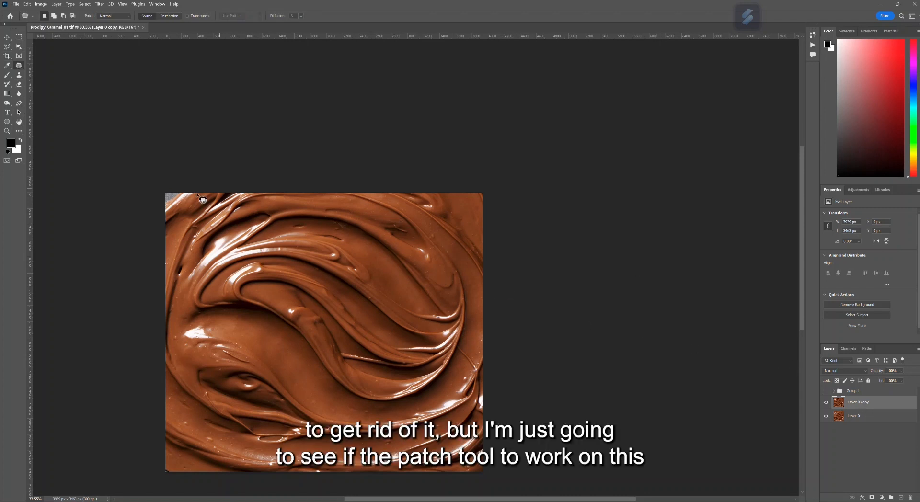
mouse_move(160, 192)
mouse_down()
mouse_move(169, 223)
mouse_move(197, 214)
mouse_move(206, 198)
mouse_move(196, 182)
mouse_move(177, 183)
mouse_move(182, 207)
mouse_move(276, 301)
mouse_move(280, 344)
mouse_up()
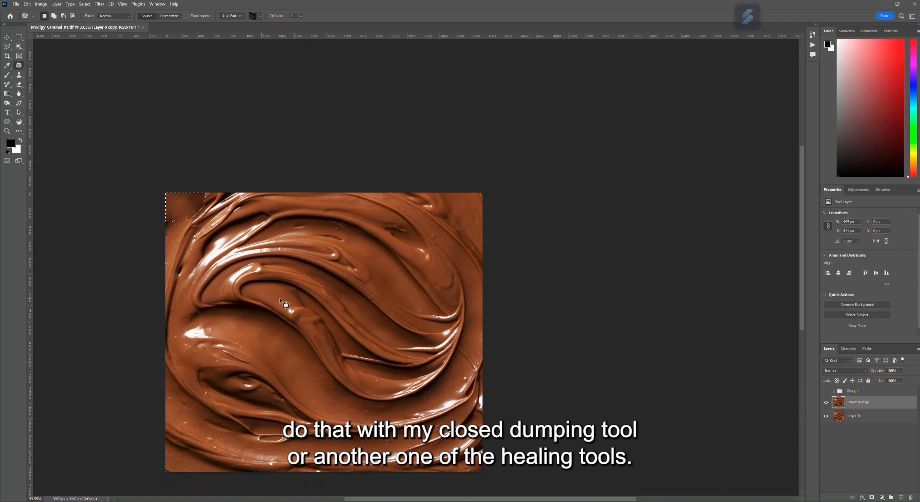
scroll(360, 349, down, 4)
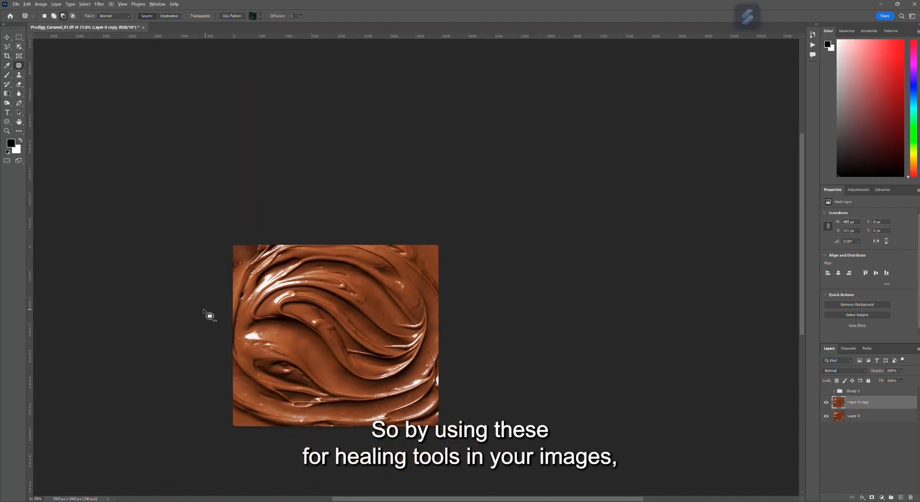
scroll(209, 315, up, 4)
key(m)
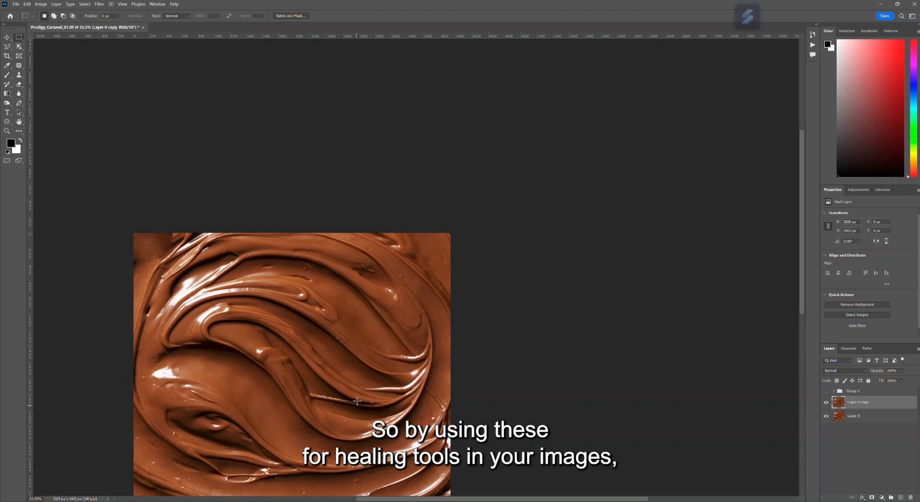
scroll(345, 393, down, 2)
key(ctrl+z)
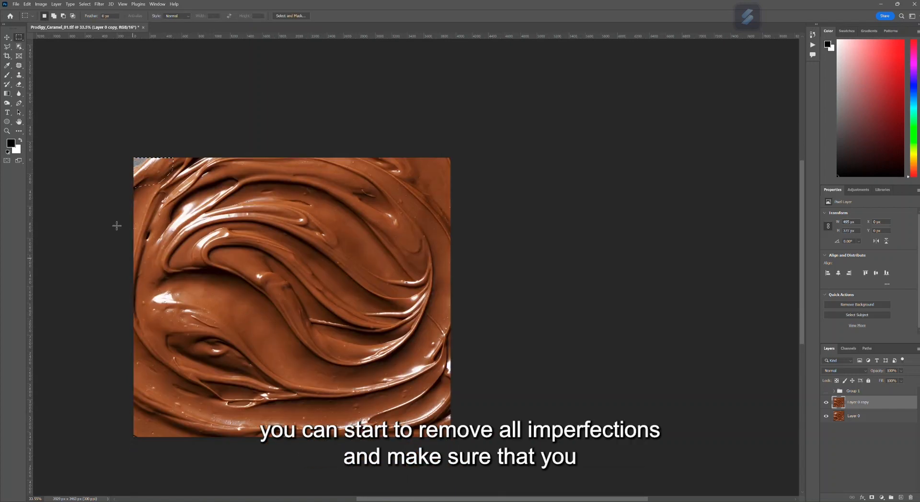
- Show the hidden Group 1 layer group and clear the selection around the image's upper-left corner
scroll(70, 191, up, 1)
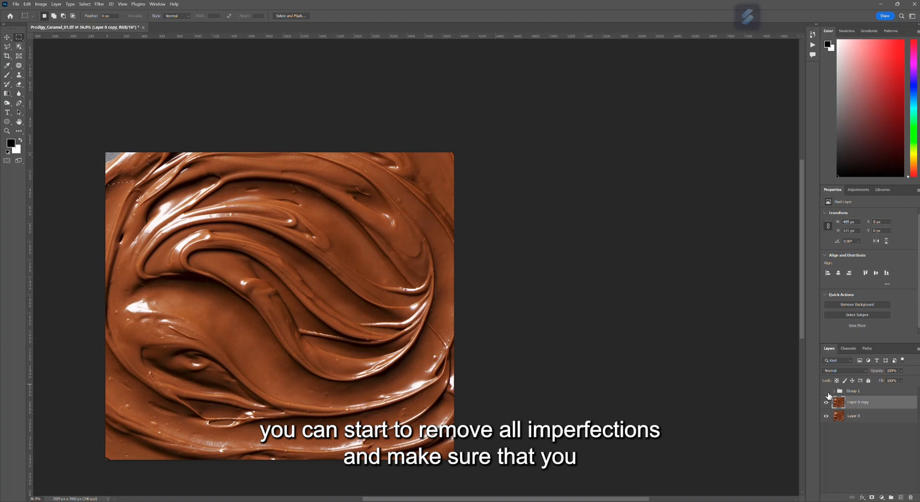
key(ctrl+shift+z)
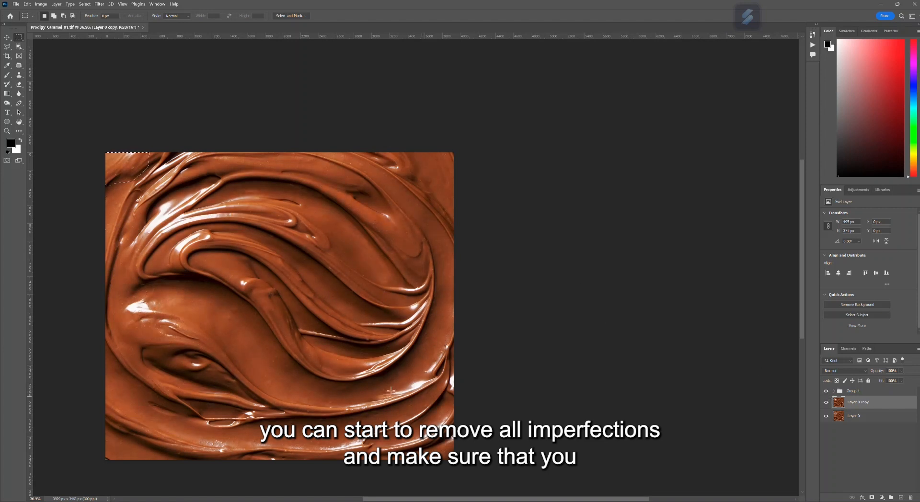
key(ctrl+d)
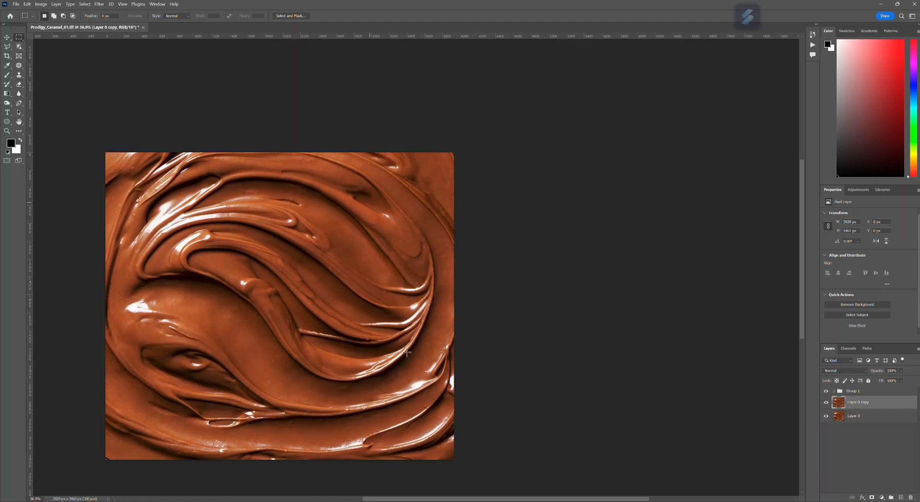
drag(476, 499, 440, 501)
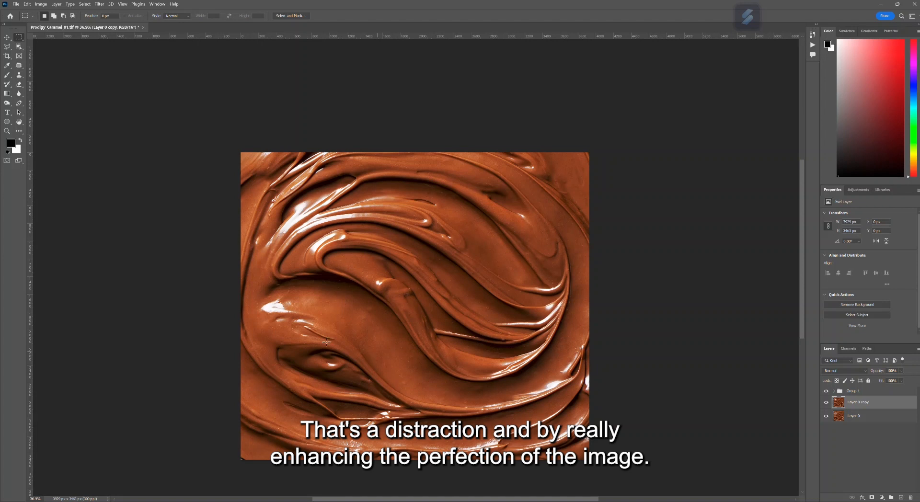
scroll(319, 342, up, 3)
scroll(468, 351, down, 1)
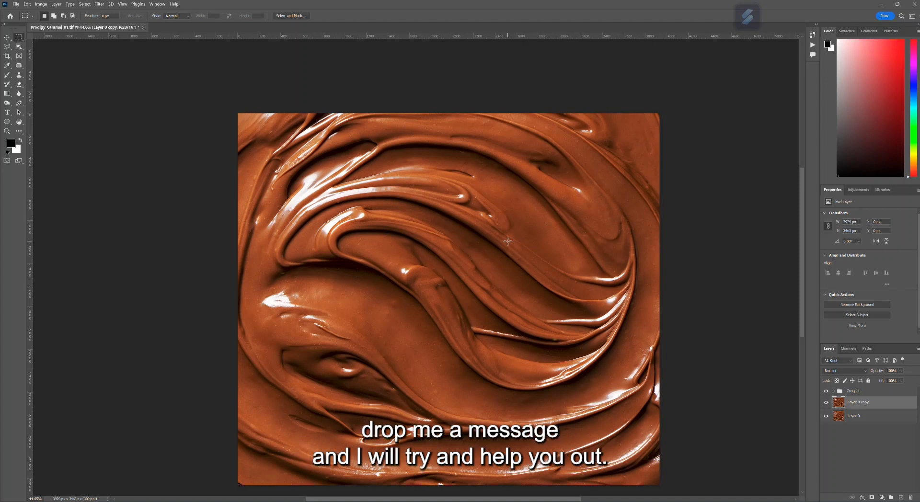
scroll(509, 242, down, 1)
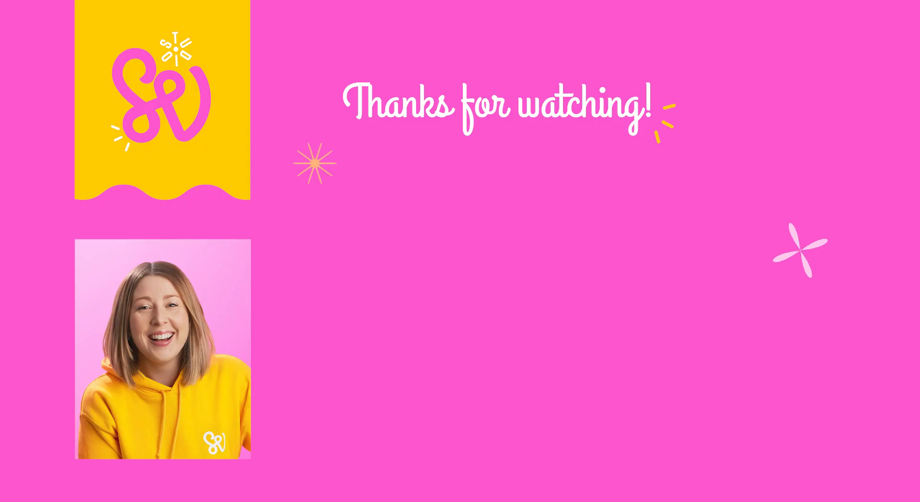